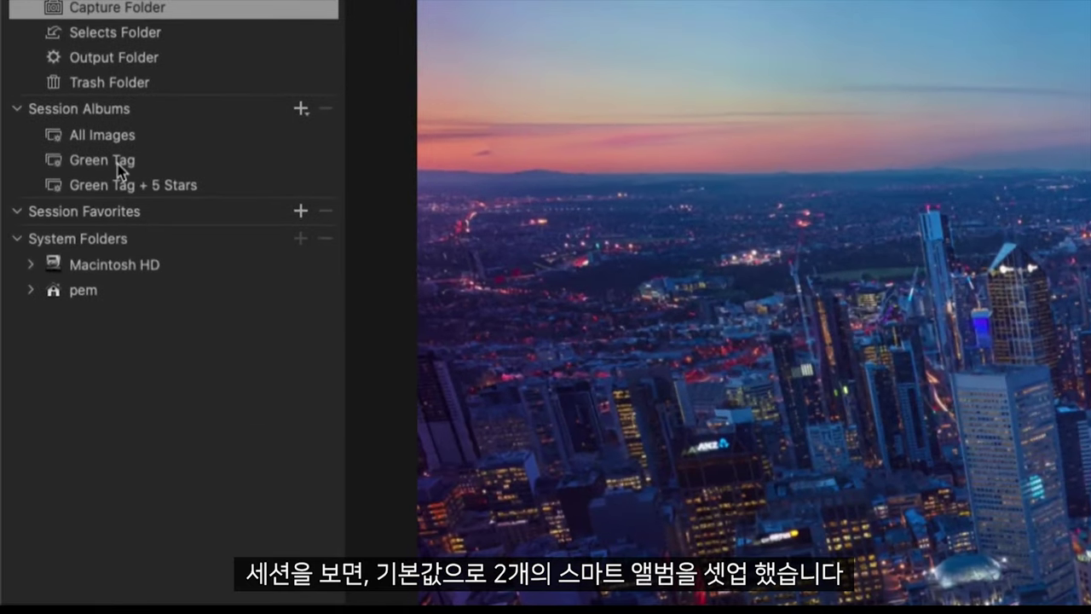
Browse the Green Tag and Green Tag + 5 Stars albums, then return to the Capture Folder.
click(119, 164)
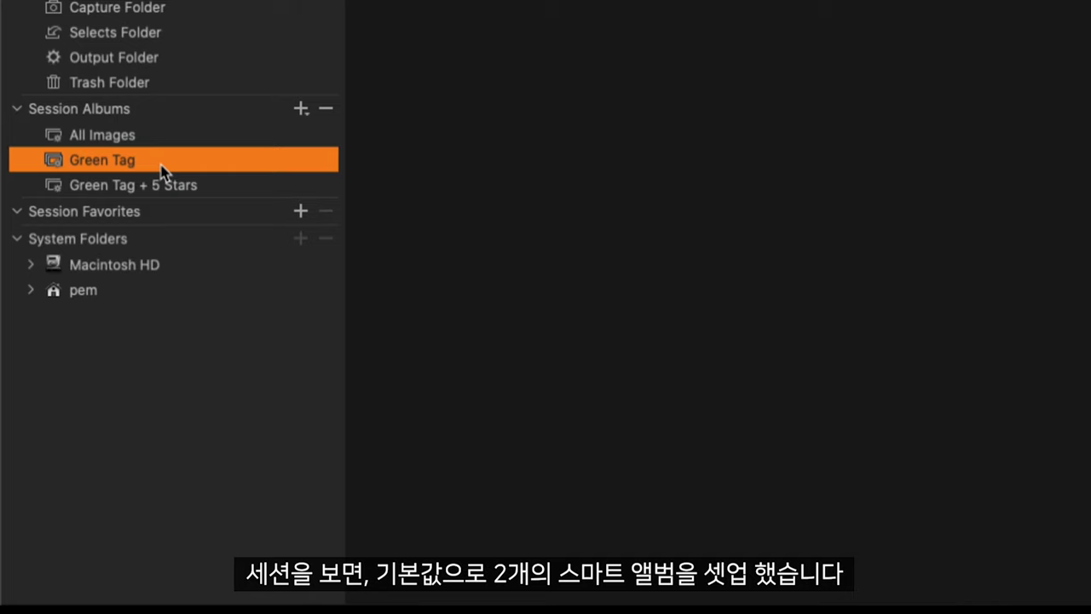
click(213, 190)
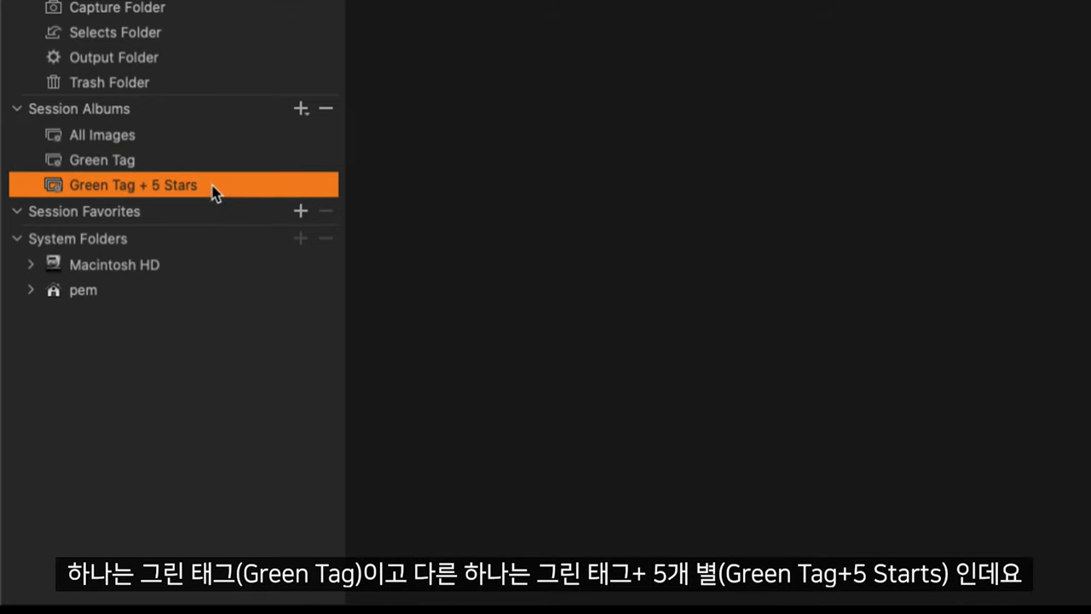
click(213, 167)
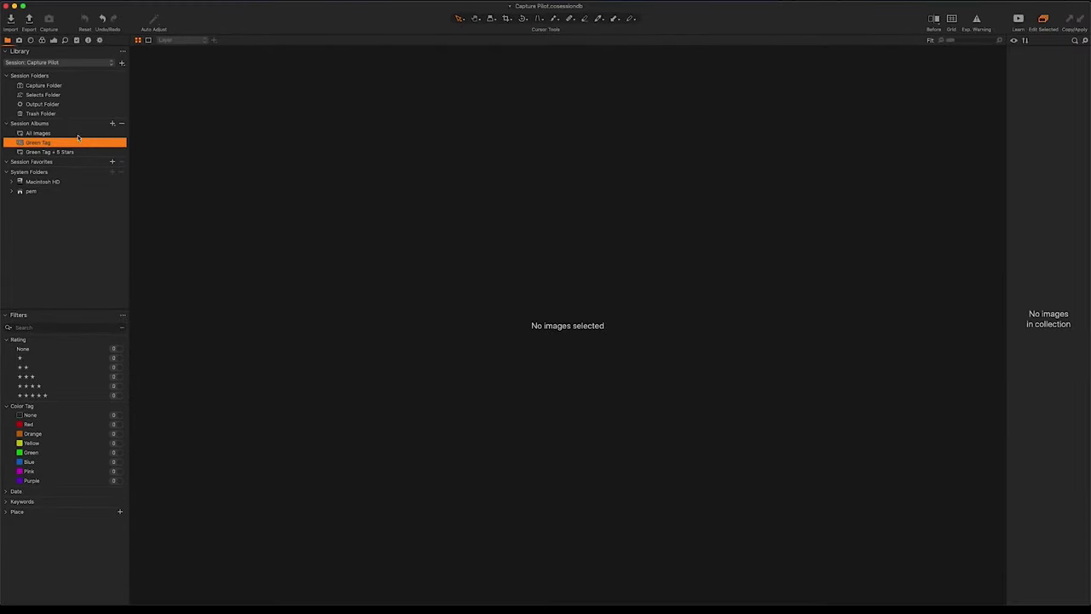
click(59, 86)
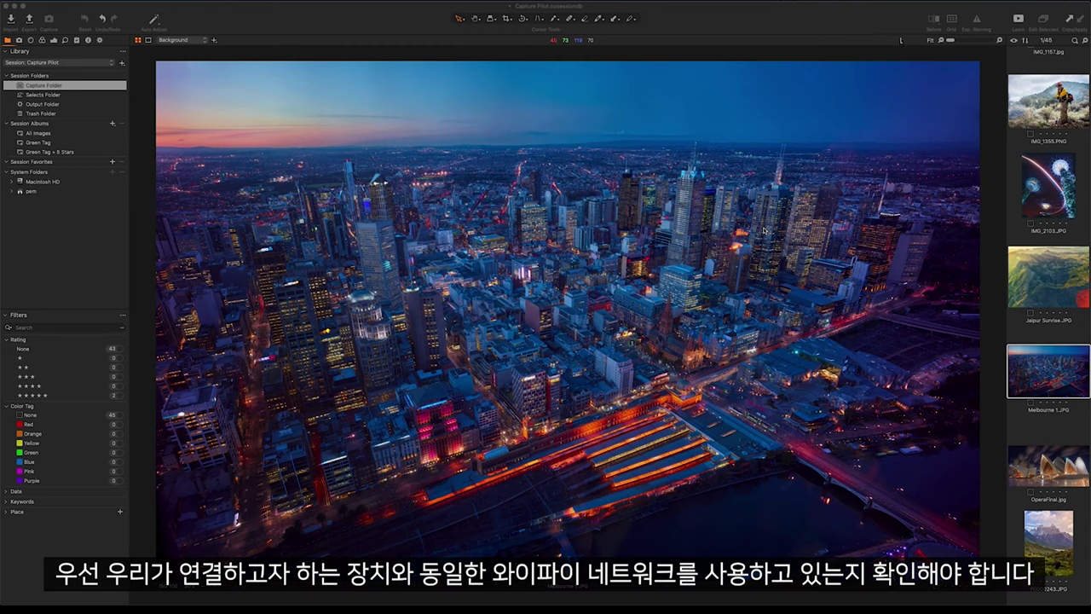
Join the CapturePilot Wi-Fi network and show the Capture tools.
click(906, 3)
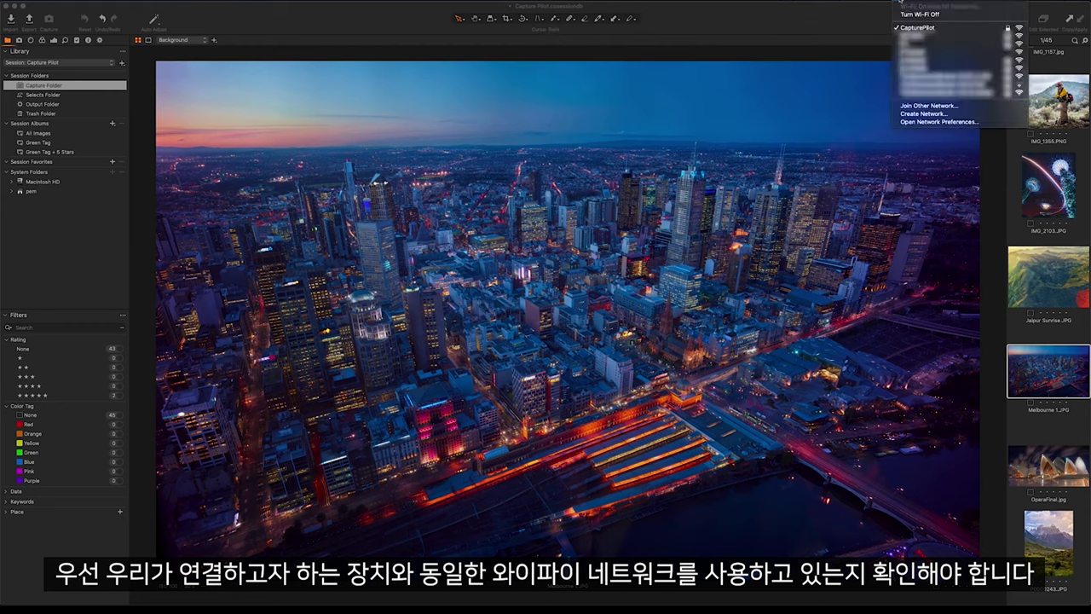
click(951, 28)
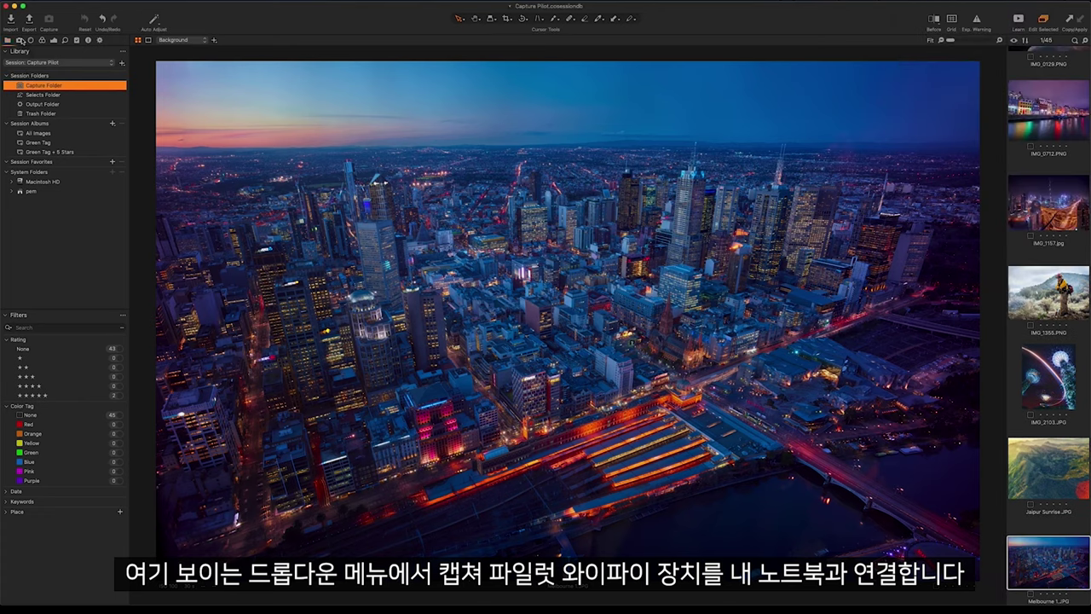
click(20, 40)
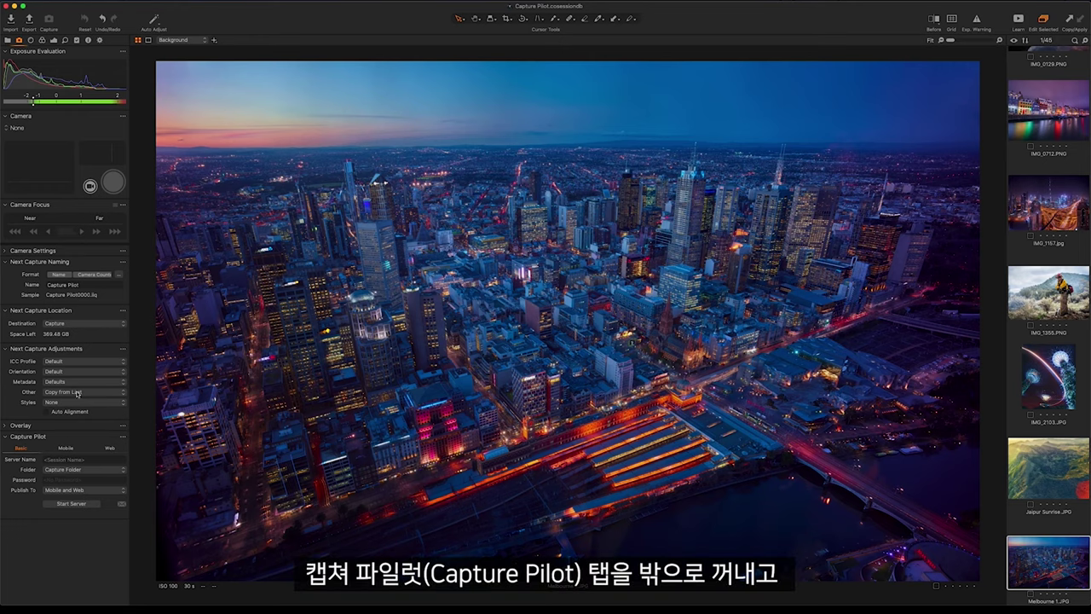
Drag the Capture Pilot tool out of the left panel into a floating palette over the image.
drag(73, 435, 424, 168)
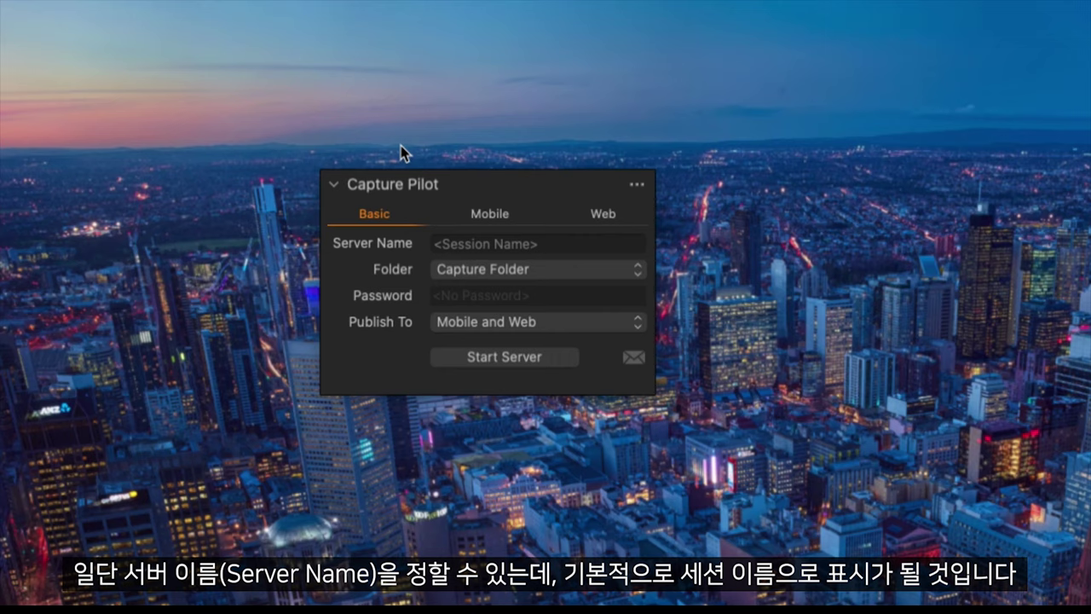
Set Capture Pilot's shared folder to Green Tag and leave the server password blank.
click(623, 275)
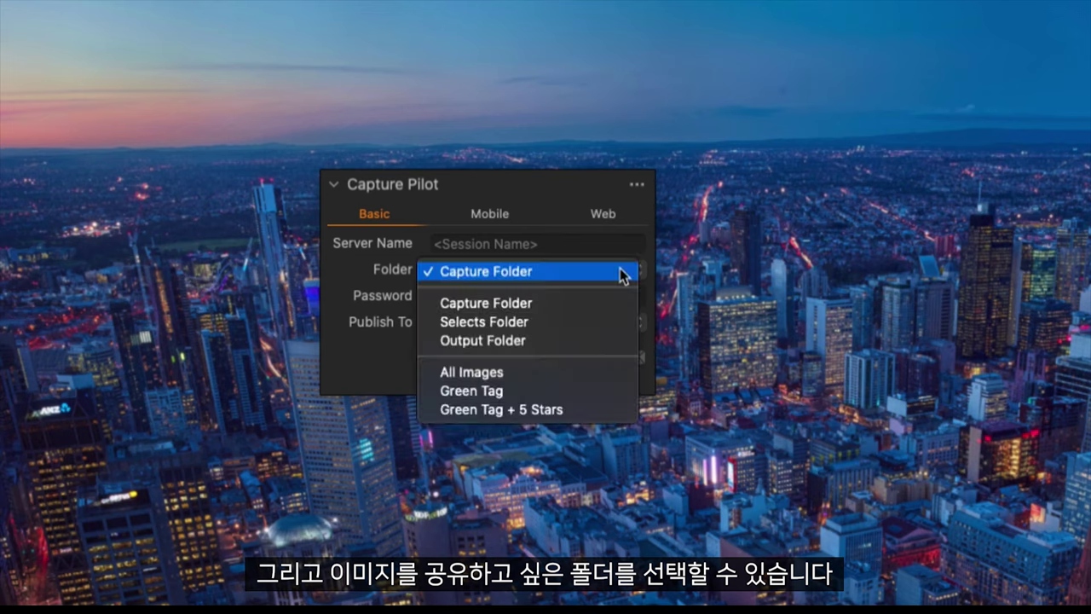
click(600, 392)
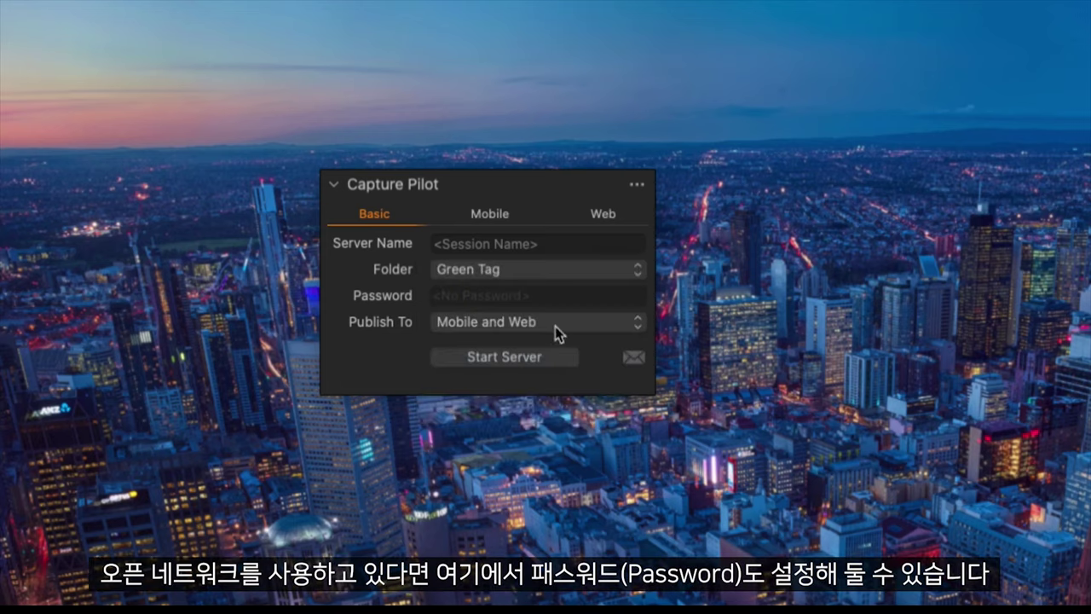
click(587, 297)
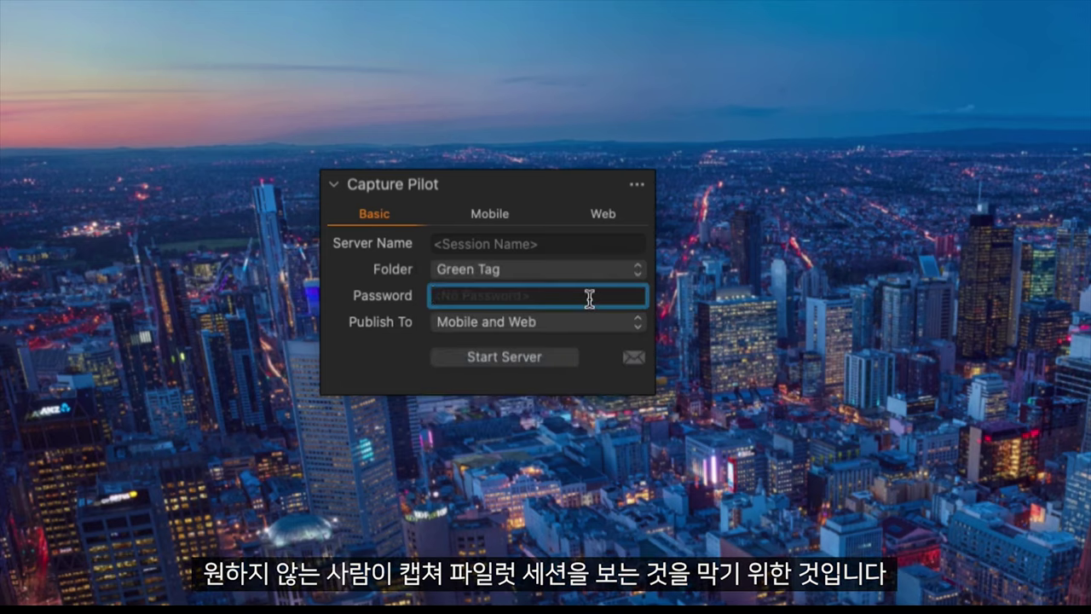
text(•••••)
key(BackSpace)
key(BackSpace)
key(BackSpace)
key(BackSpace)
key(BackSpace)
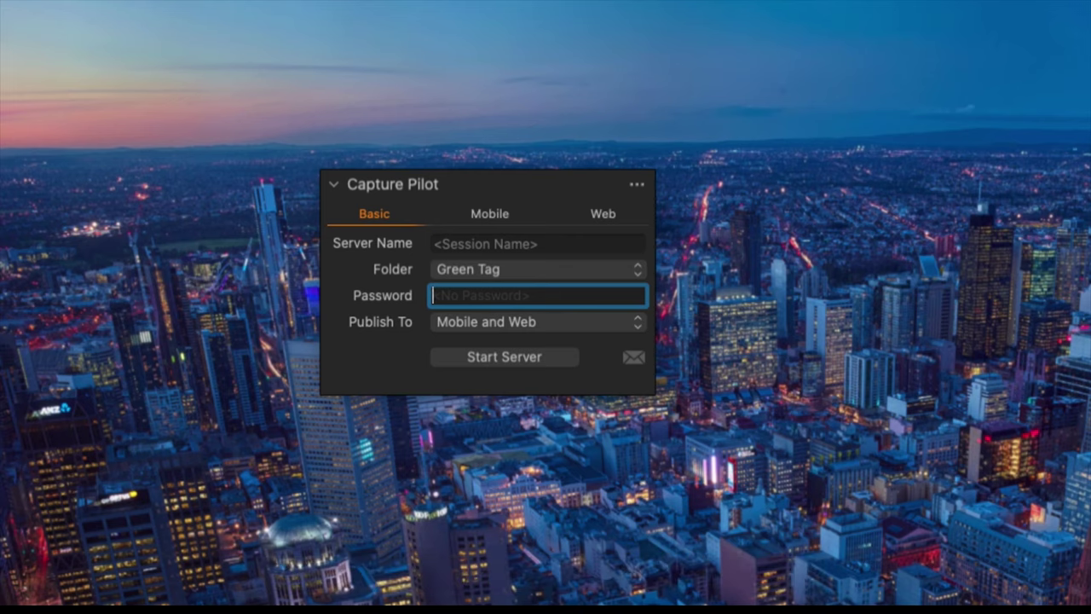
Turn off Capture, Adjust and Color Tag images in Mobile permissions, leaving only rating.
click(508, 216)
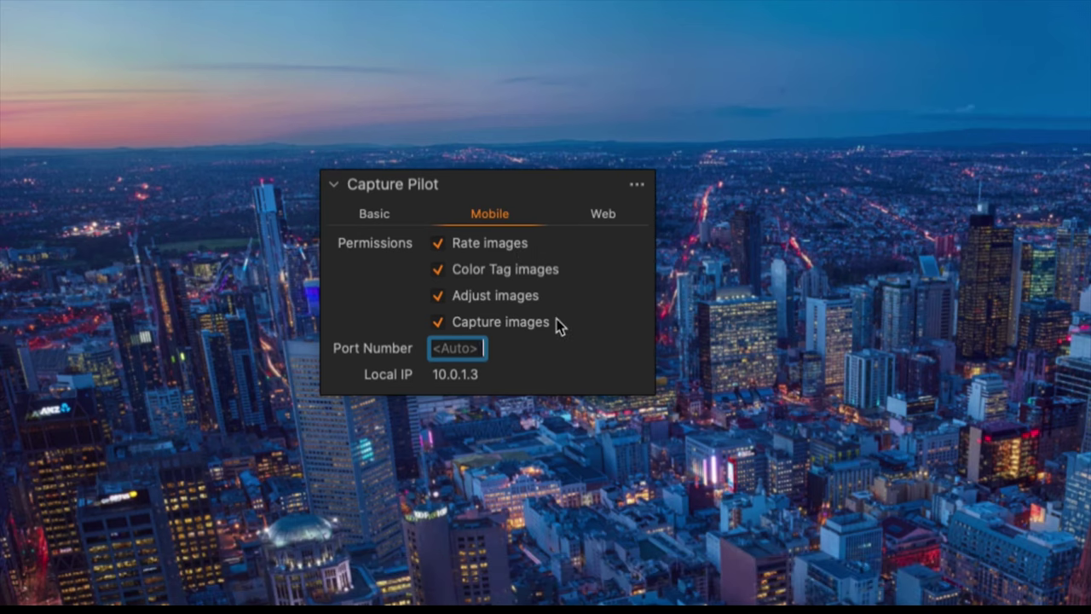
click(529, 321)
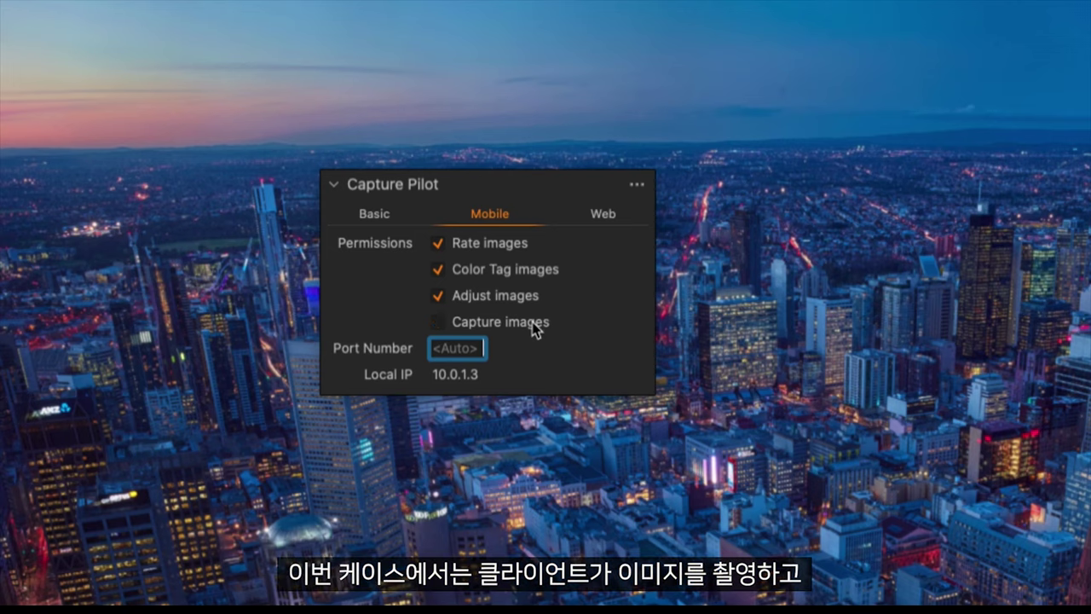
click(524, 297)
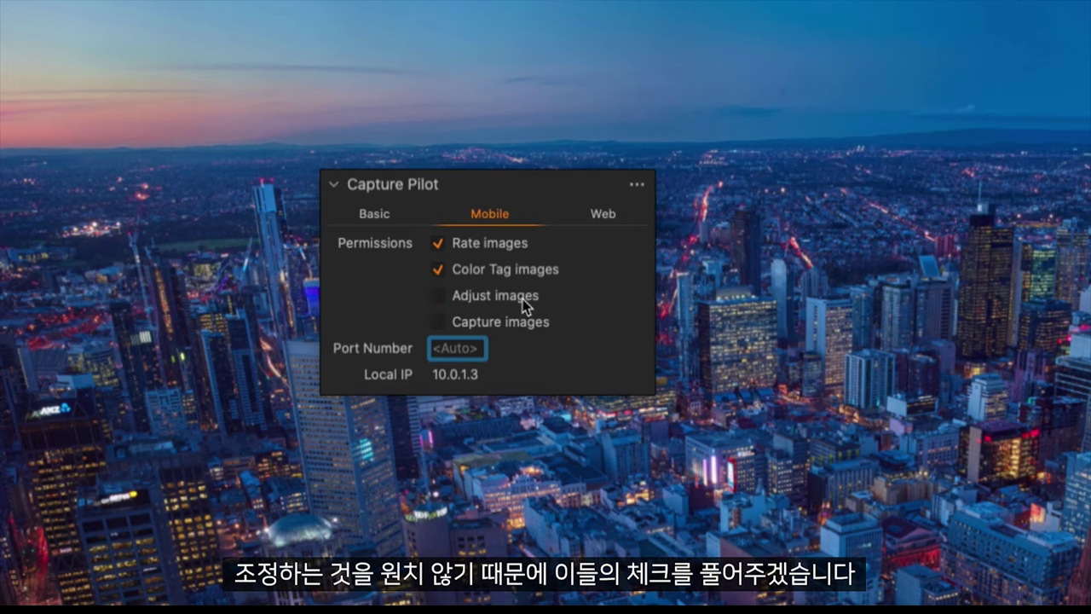
click(532, 278)
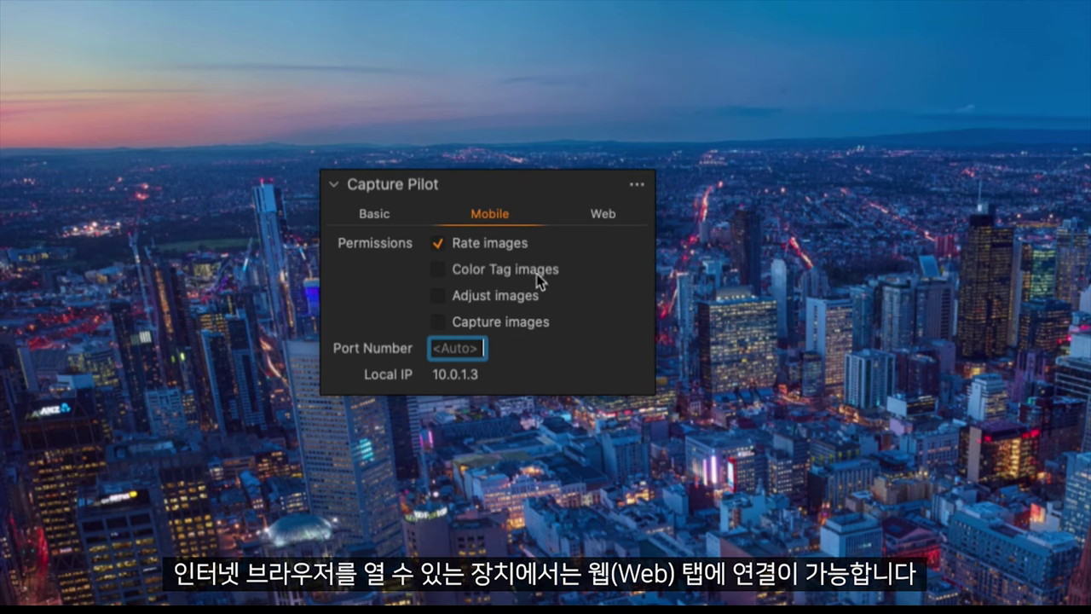
Turn off Rate images and Color Tag images for web viewers, then return to Basic settings.
click(608, 223)
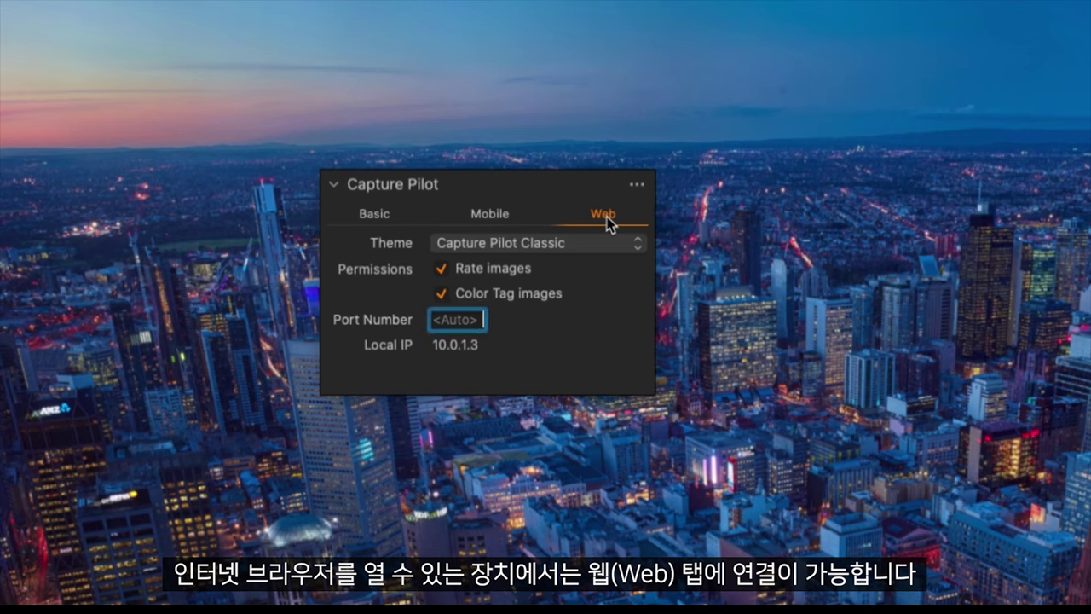
click(511, 268)
click(523, 297)
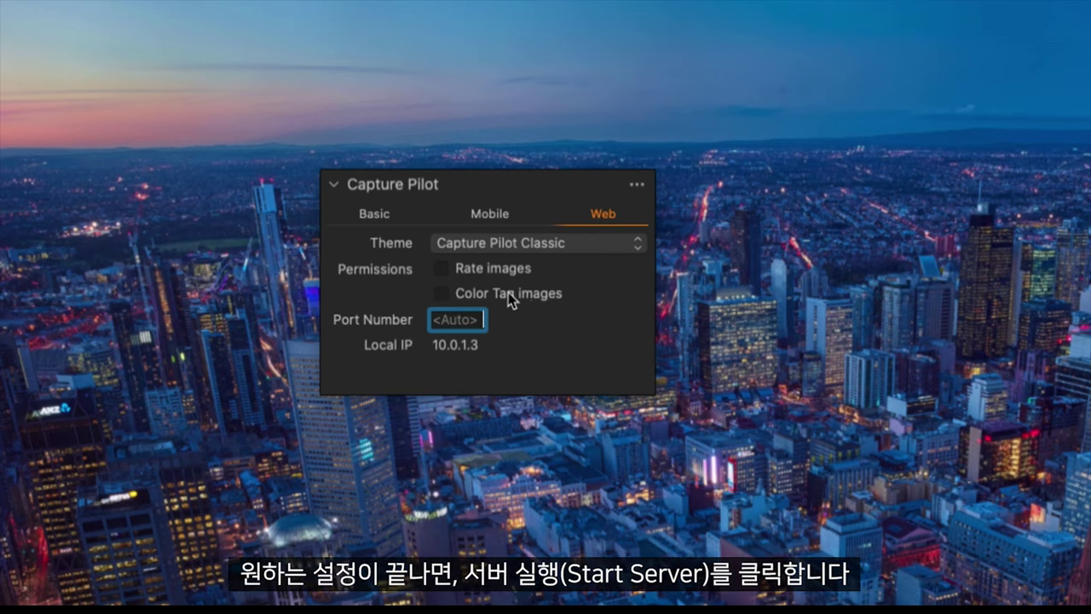
click(388, 220)
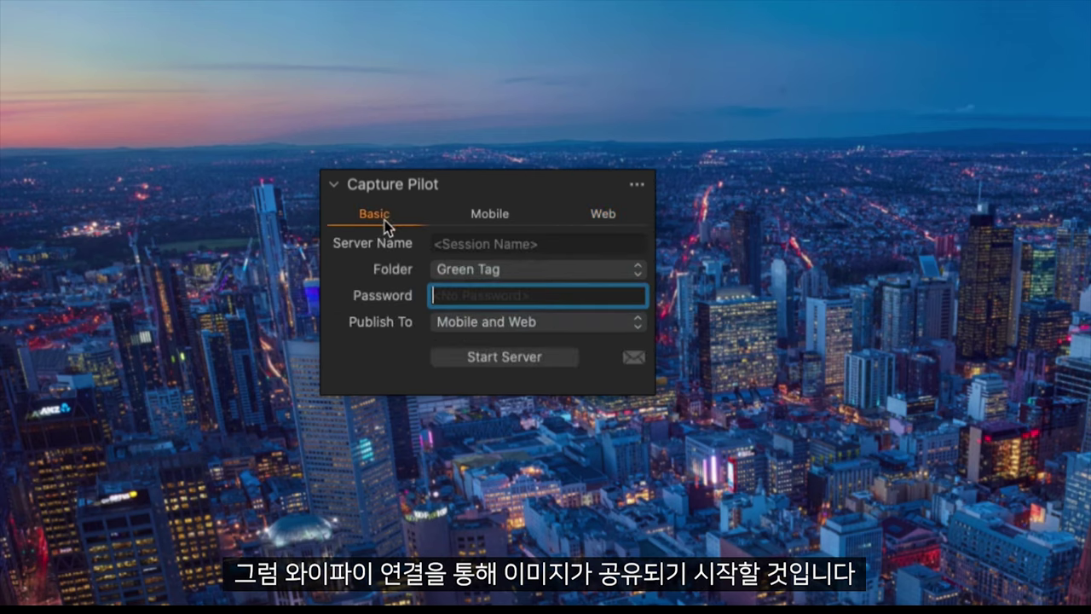
Start the Capture Pilot server and connect to it from the iPad Capture Pilot app.
click(510, 358)
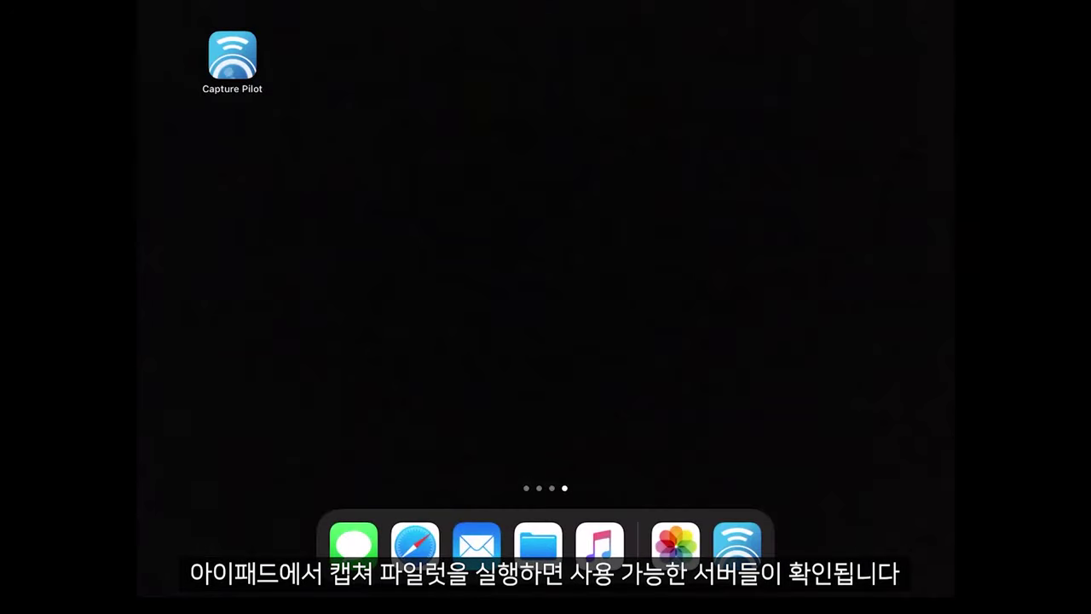
click(232, 55)
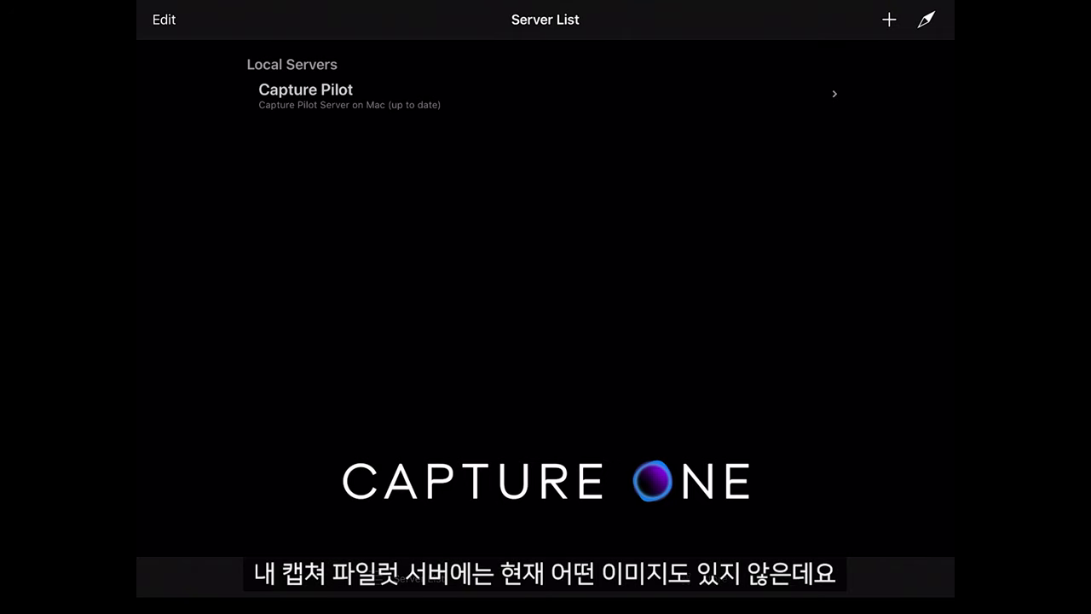
click(307, 94)
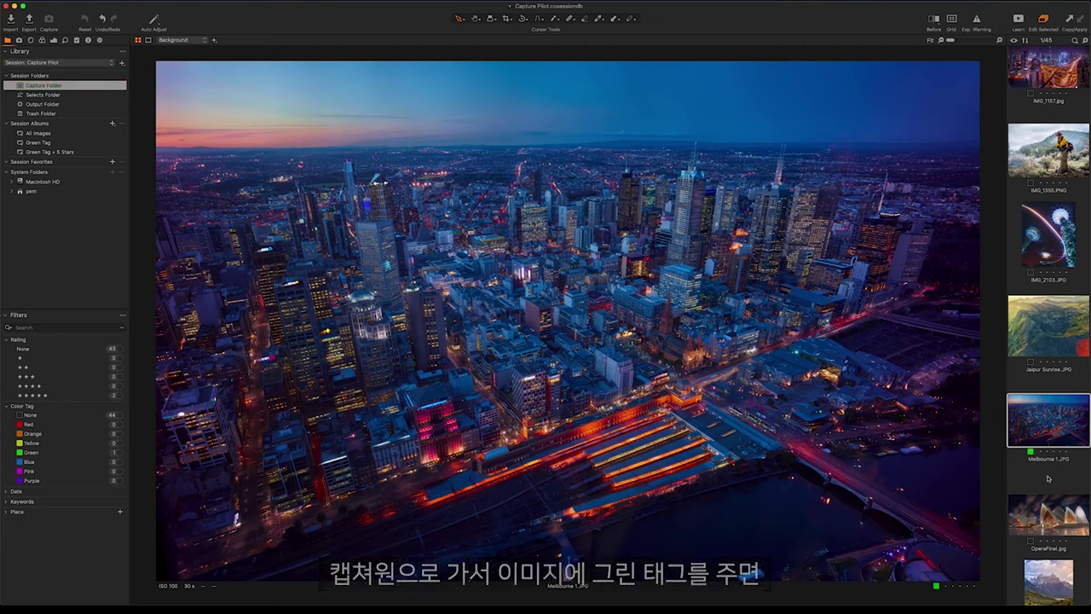
Give the Melbourne 1 thumbnail a Green colour tag in the filmstrip.
click(1031, 451)
click(1048, 400)
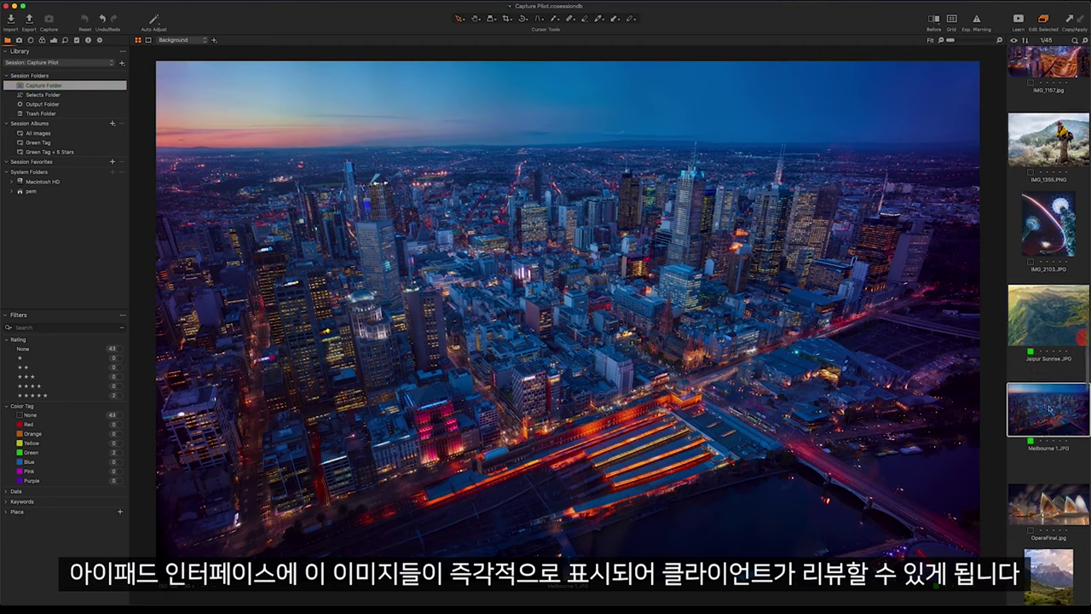
scroll(1033, 293, down, 5)
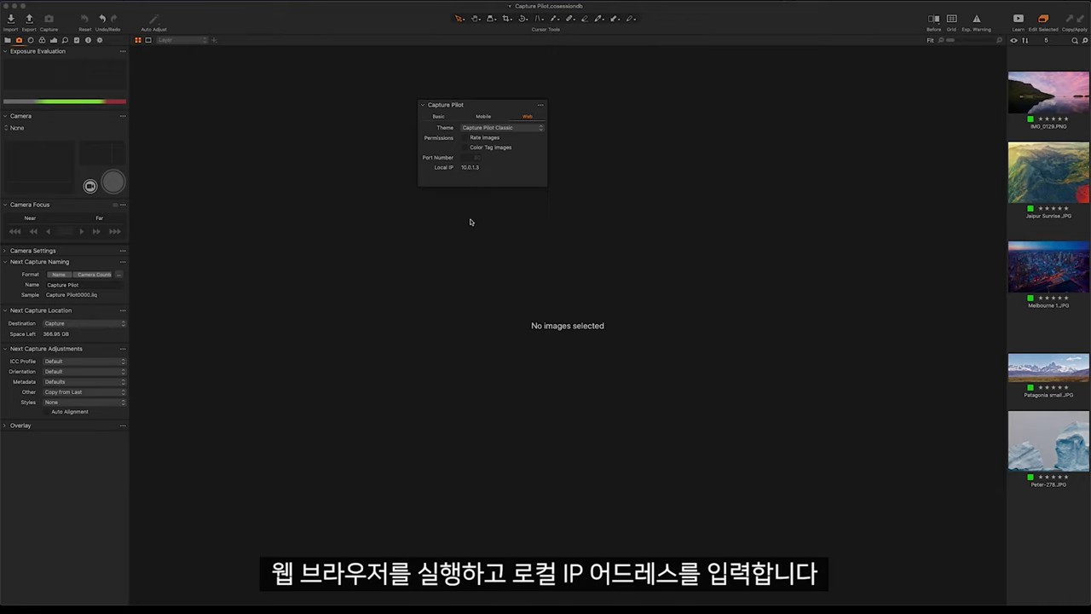
Bring up the web browser from the Dock to view the Green Tag web gallery.
mouse_move(367, 588)
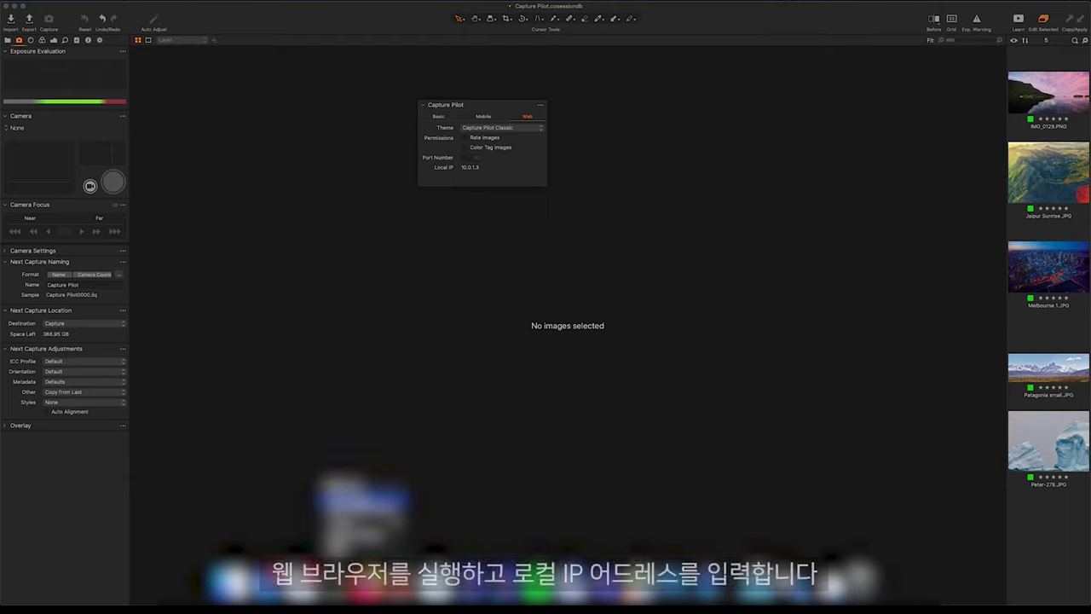
click(362, 502)
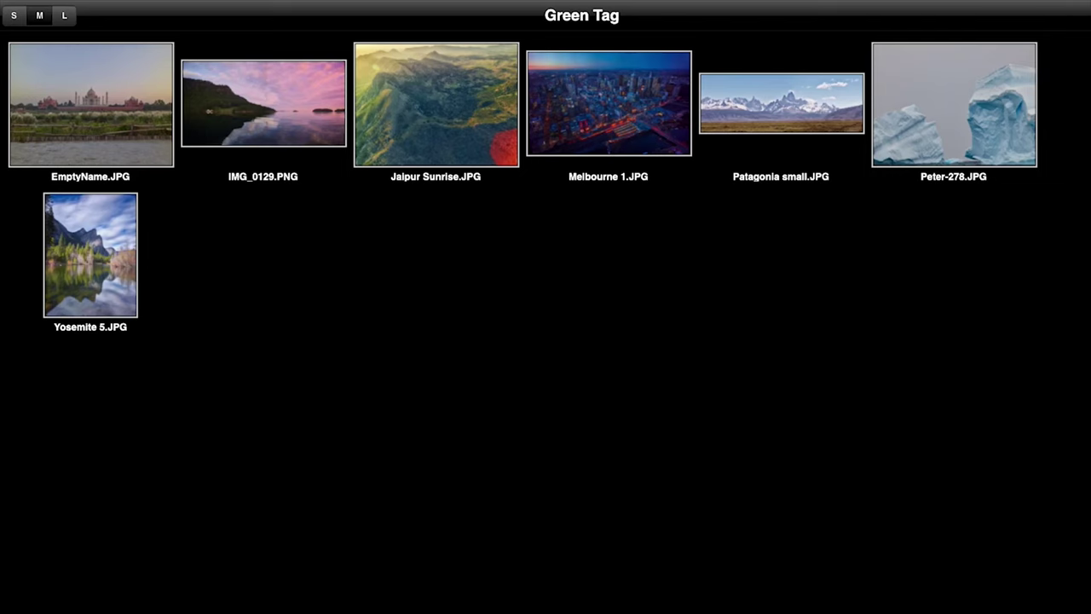
Open IMG_0129.PNG full-size, then advance to Jaipur Sunrise.JPG.
click(283, 125)
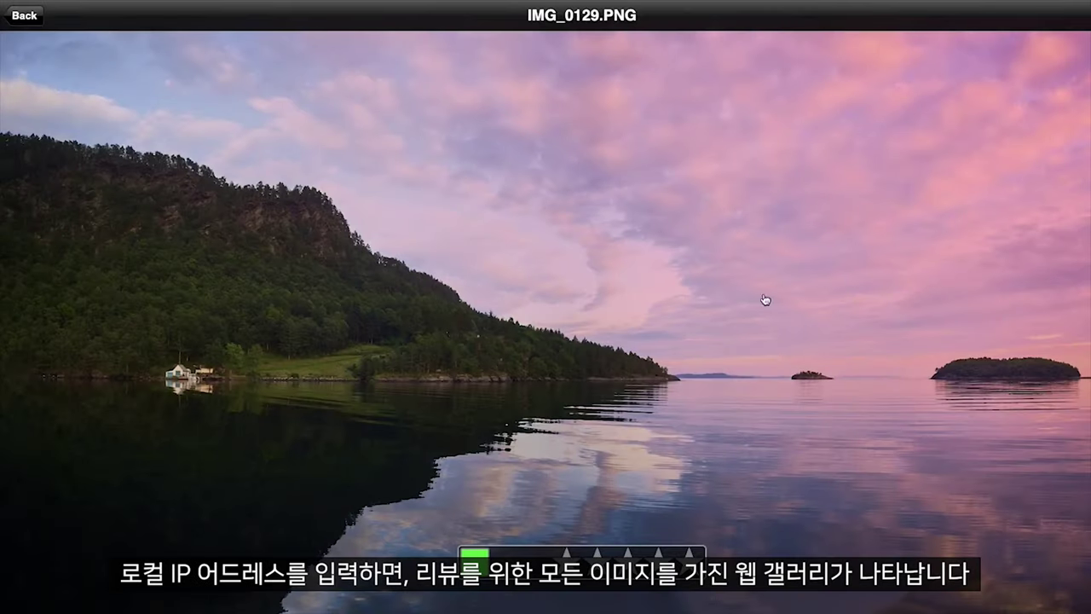
click(866, 305)
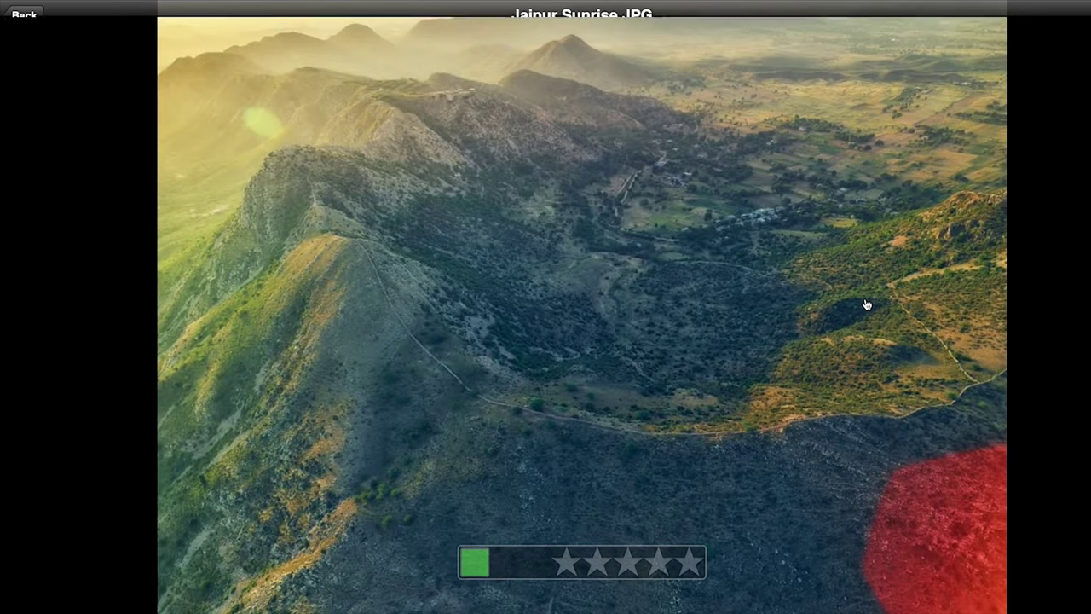